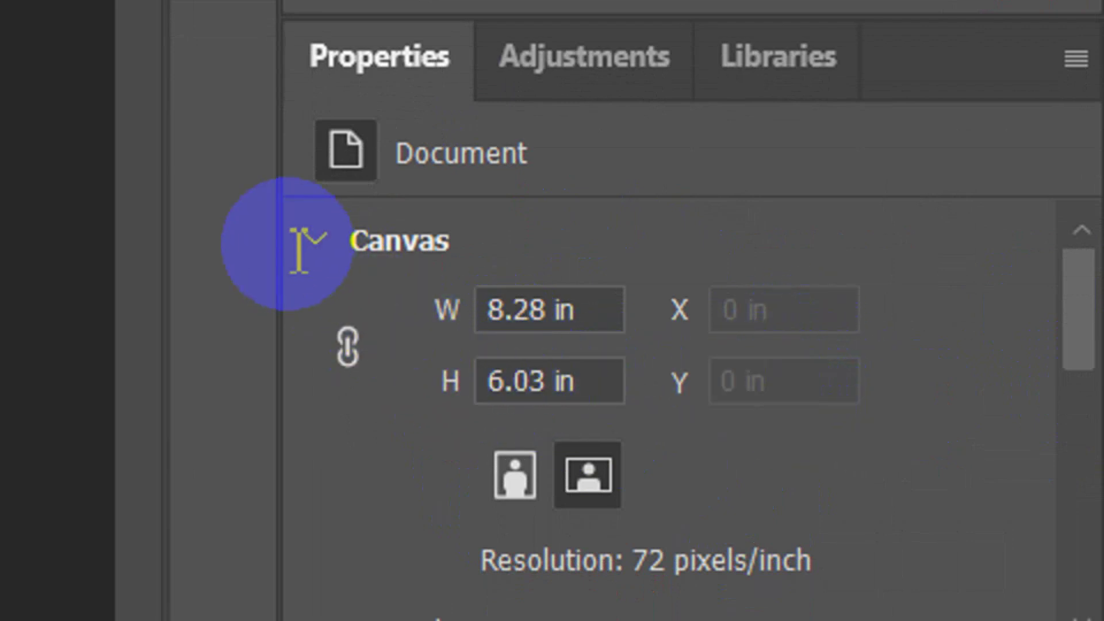
- Enter a 10.28 in canvas width and link the canvas width and height
click(348, 348)
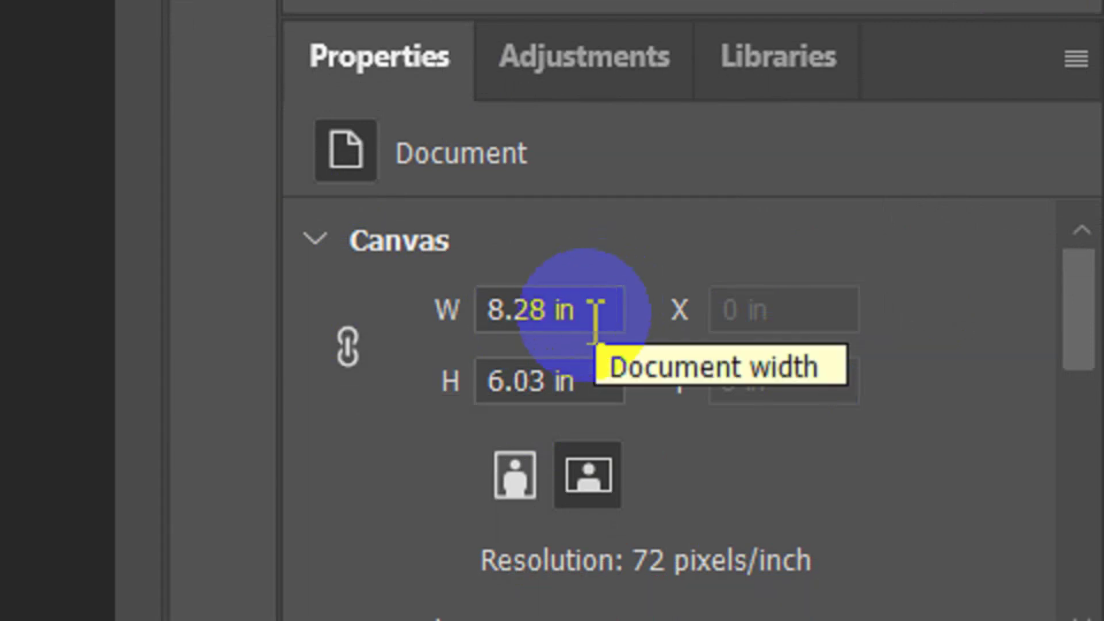
drag(571, 305, 494, 316)
text(10.28)
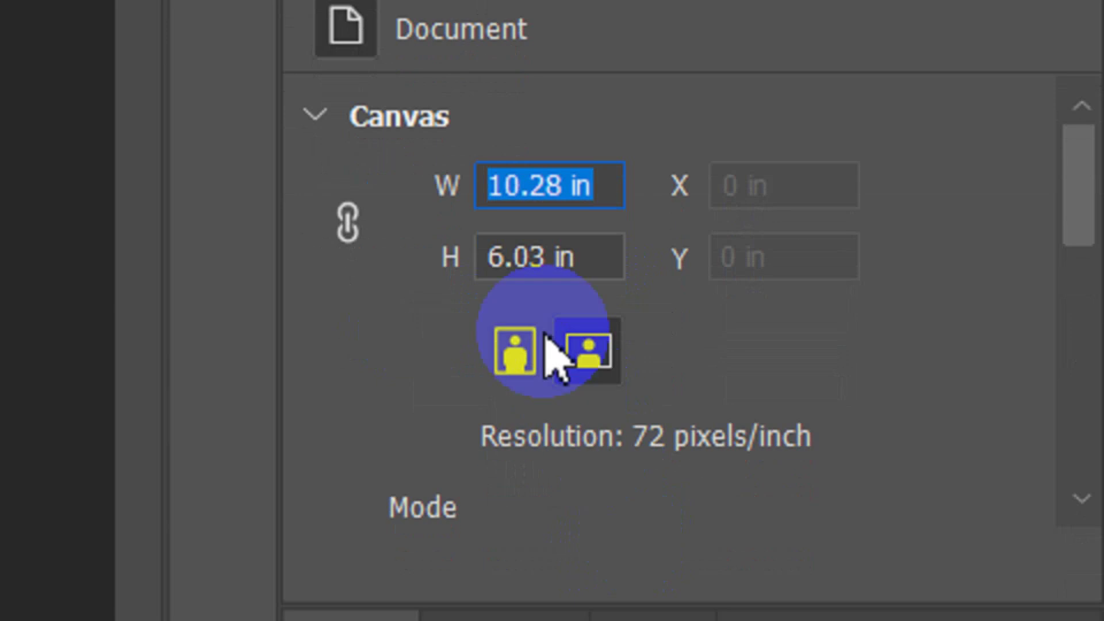
drag(546, 247, 451, 252)
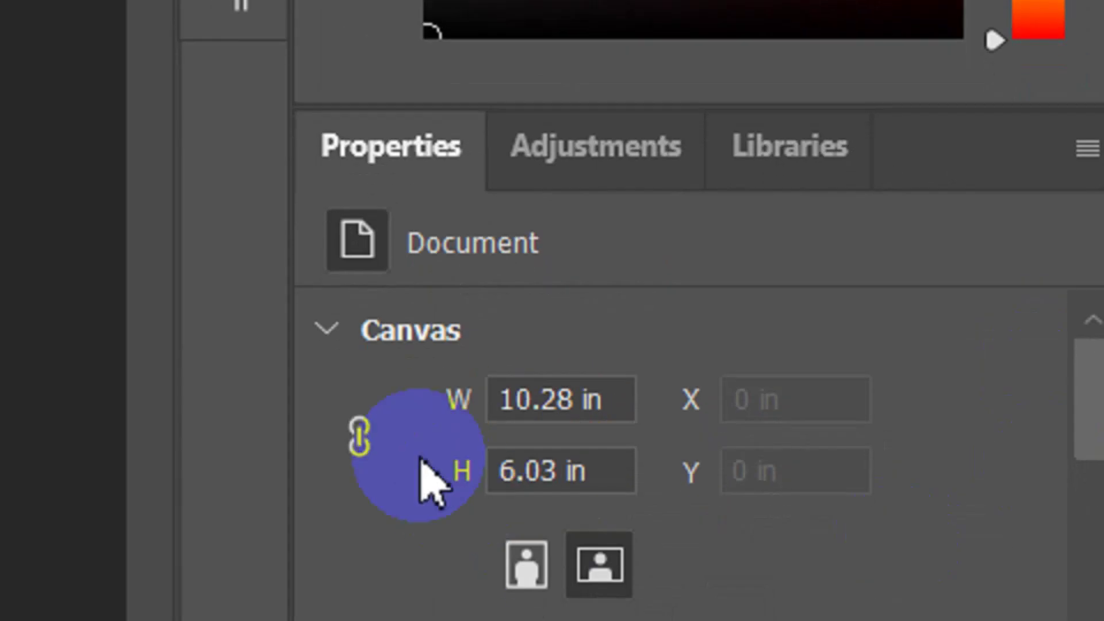
click(360, 437)
text(15.28)
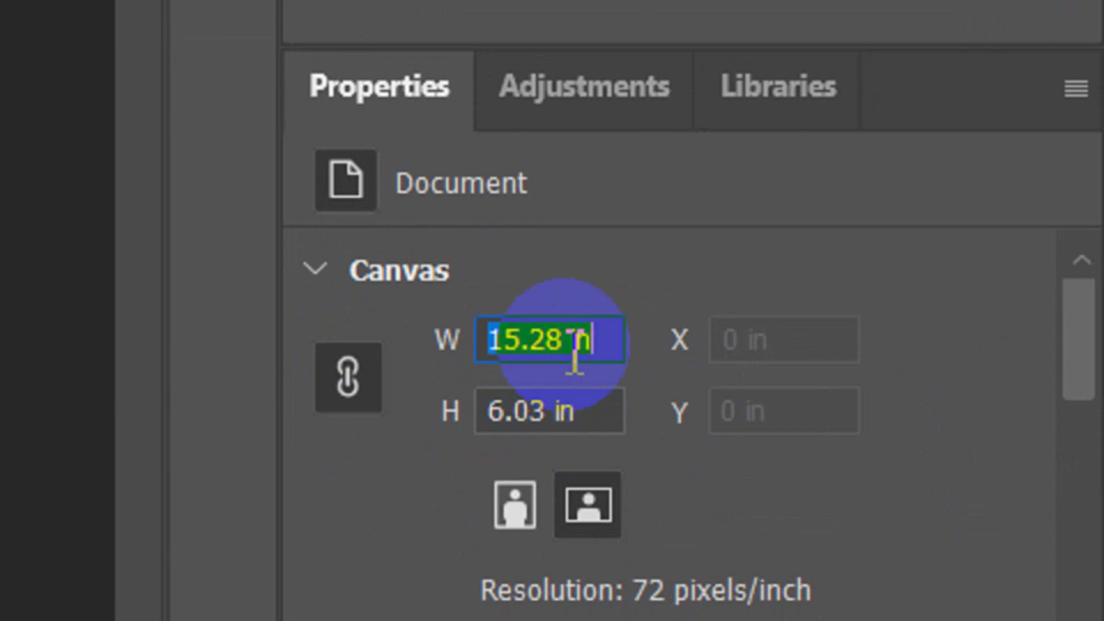
- Set the canvas to 20.28 in wide and 10 in high
click(575, 420)
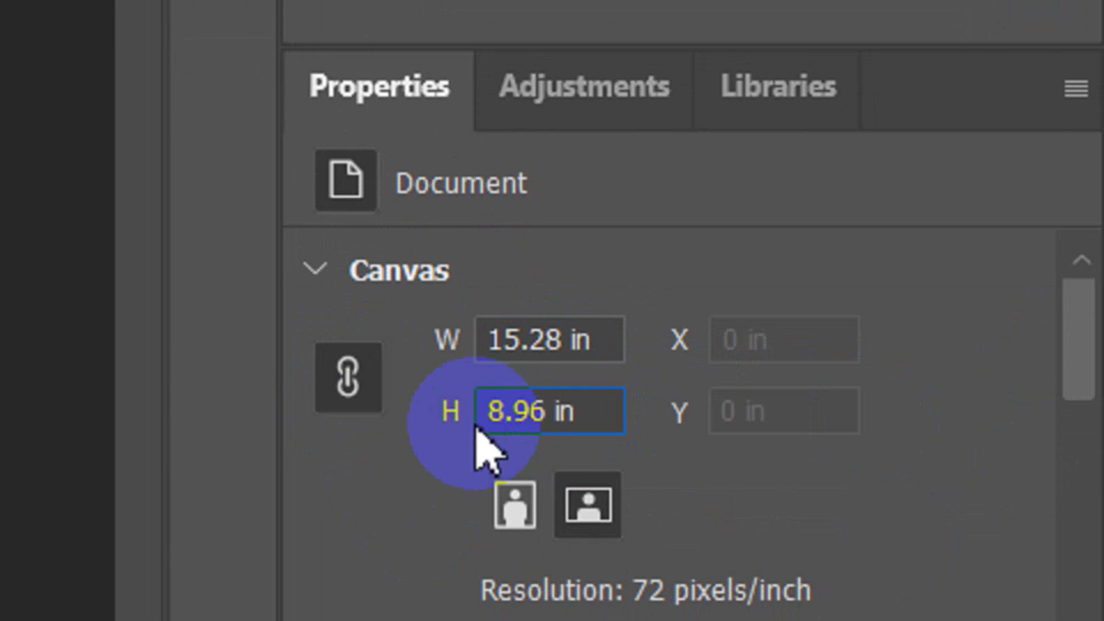
drag(523, 348, 445, 345)
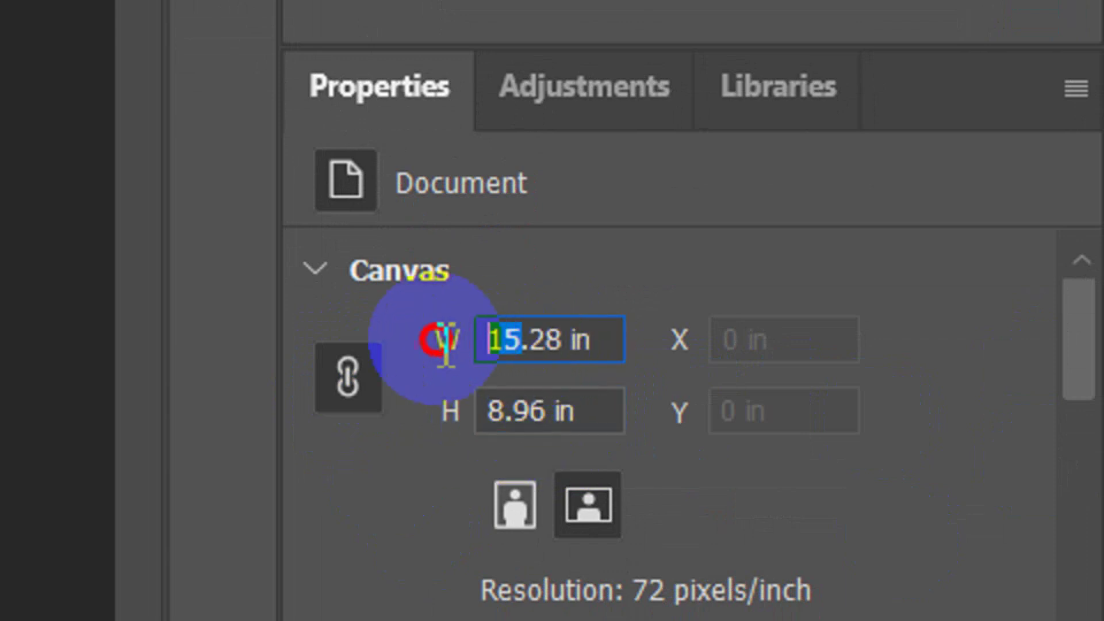
key(Return)
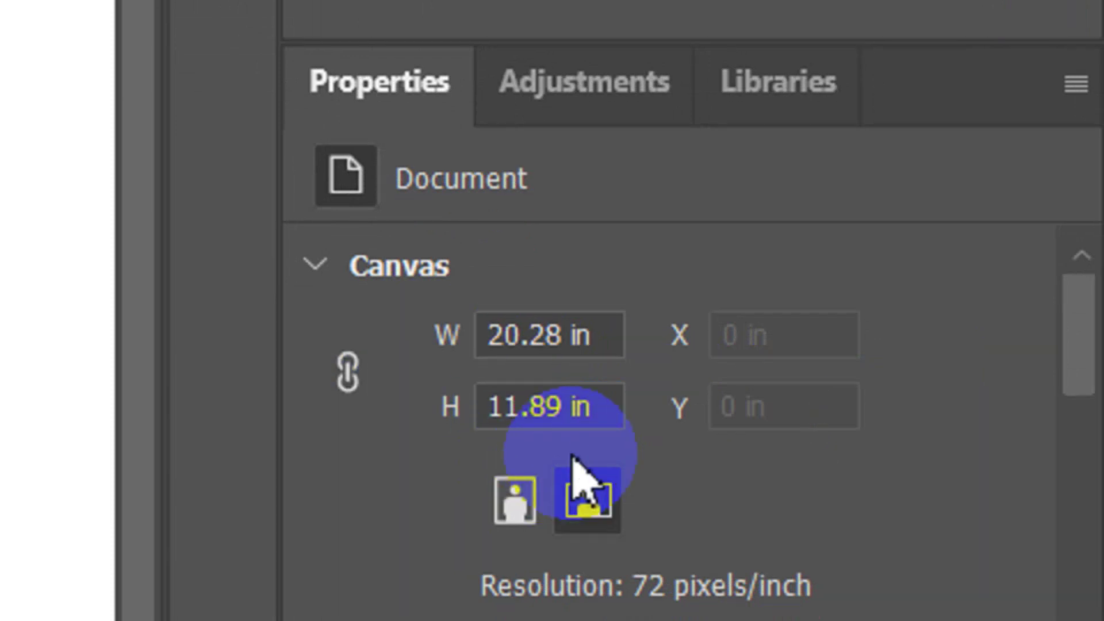
double_click(530, 407)
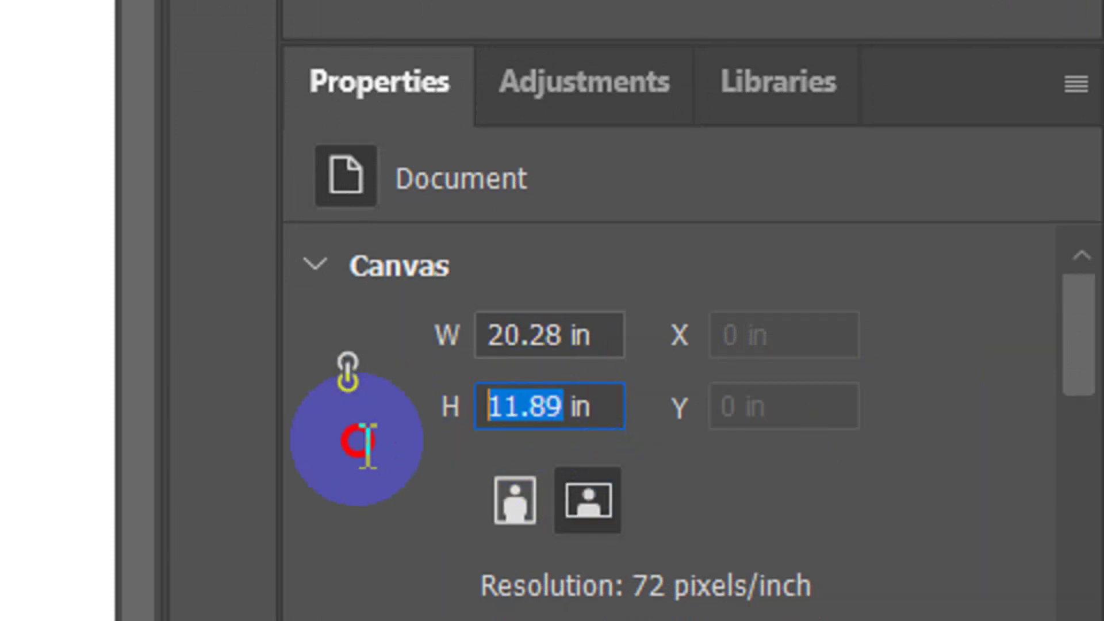
text(10)
key(Return)
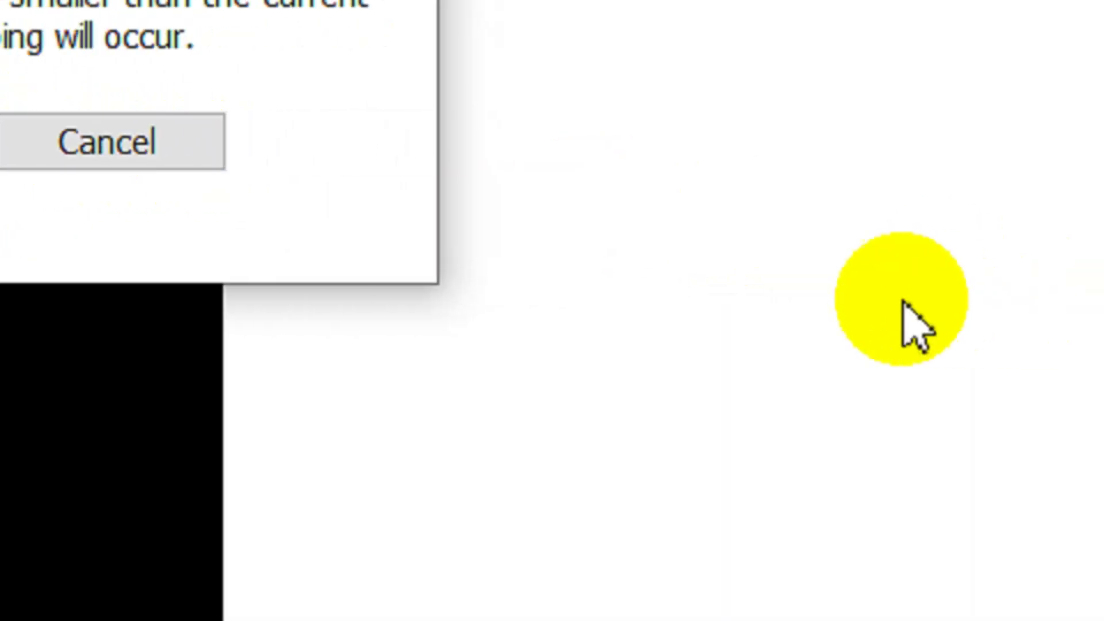
- Accept the clipping warning to apply the 20.28 × 10 in canvas
click(230, 233)
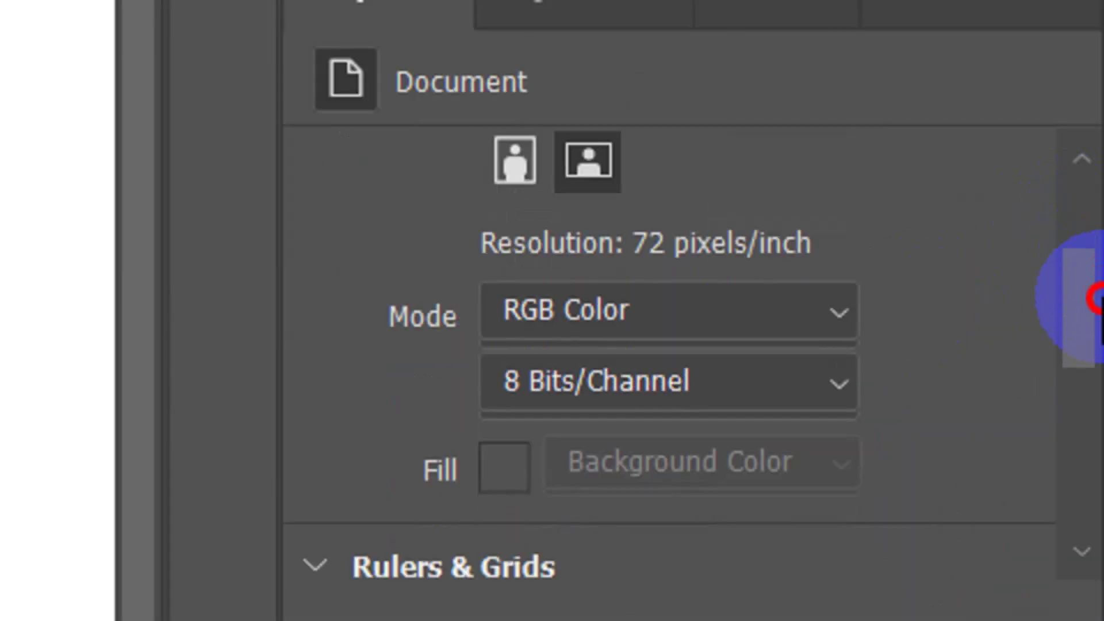
drag(1087, 227, 1089, 305)
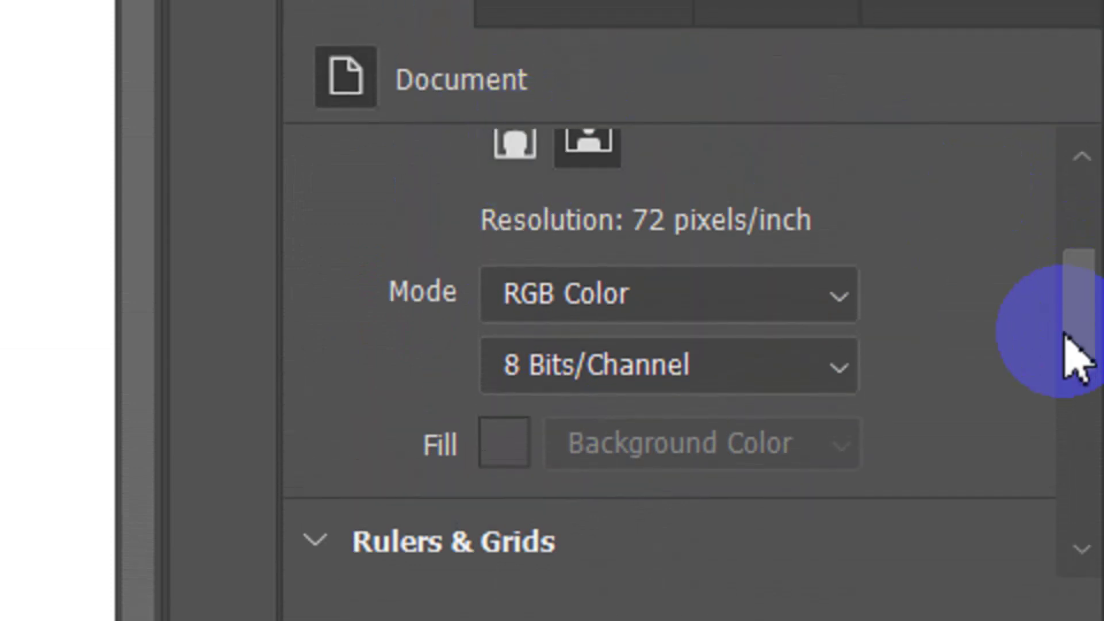
right_click(1066, 299)
click(1095, 250)
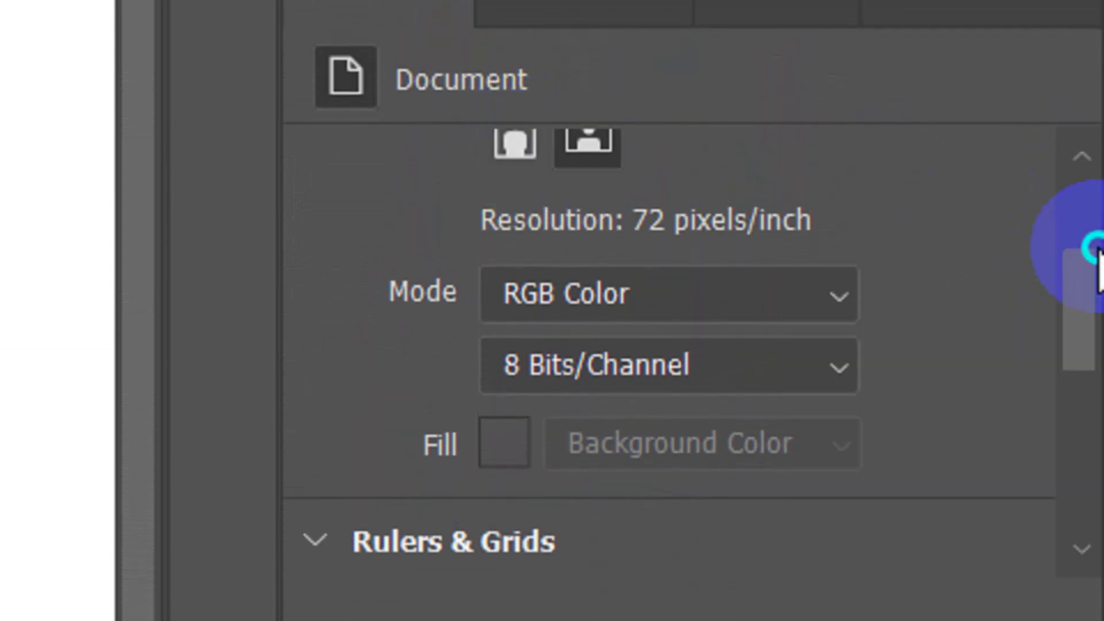
right_click(1092, 264)
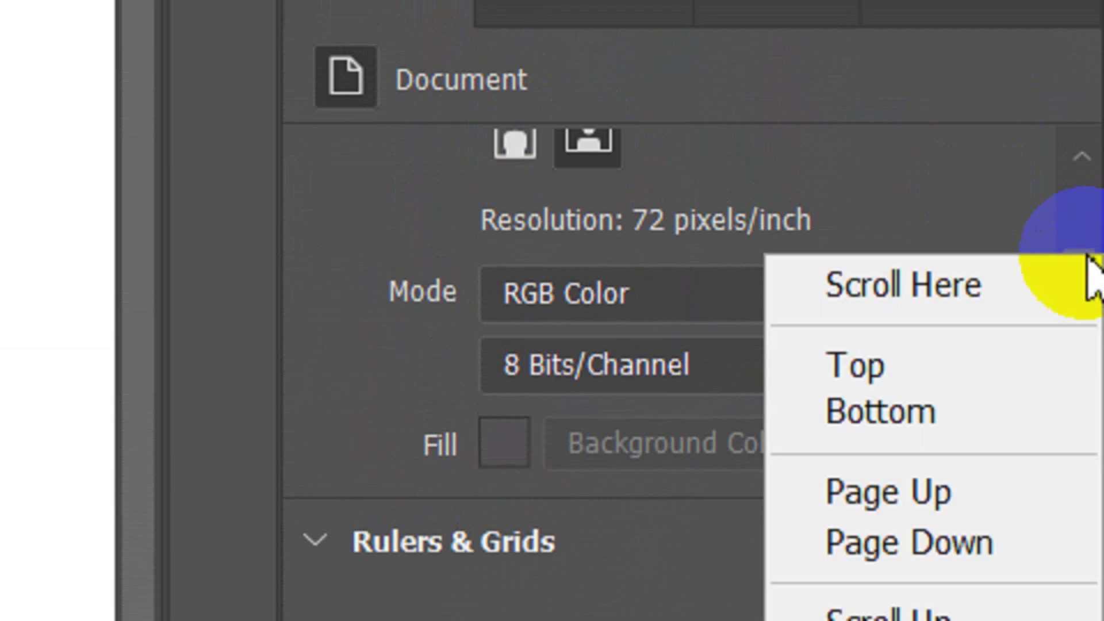
- Switch the canvas to portrait orientation, accepting the clipping it causes
click(1082, 168)
click(1082, 170)
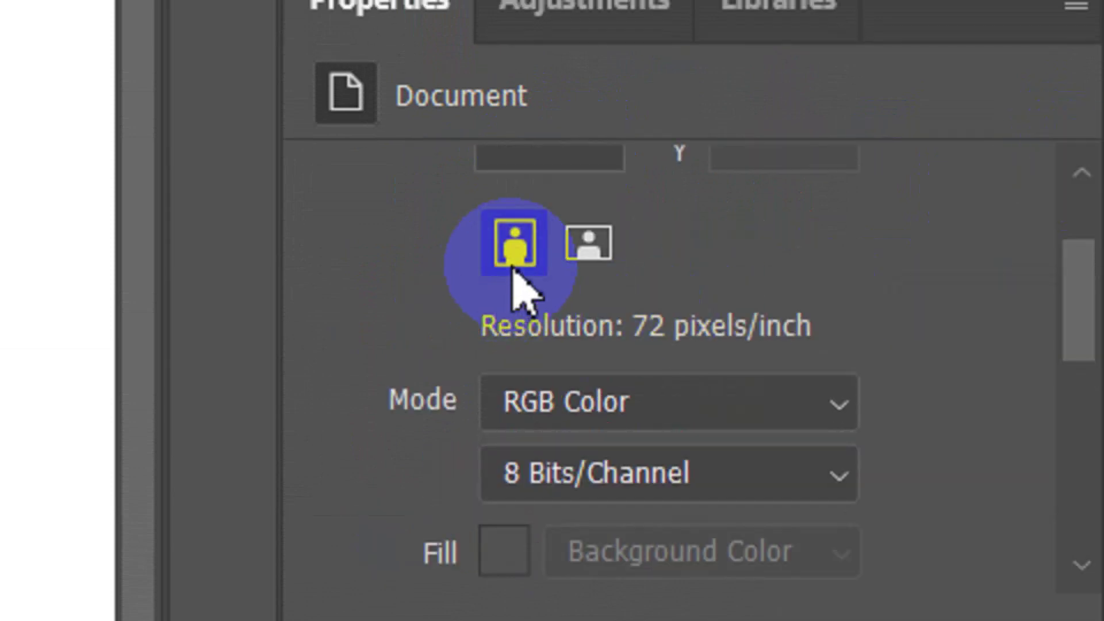
click(569, 253)
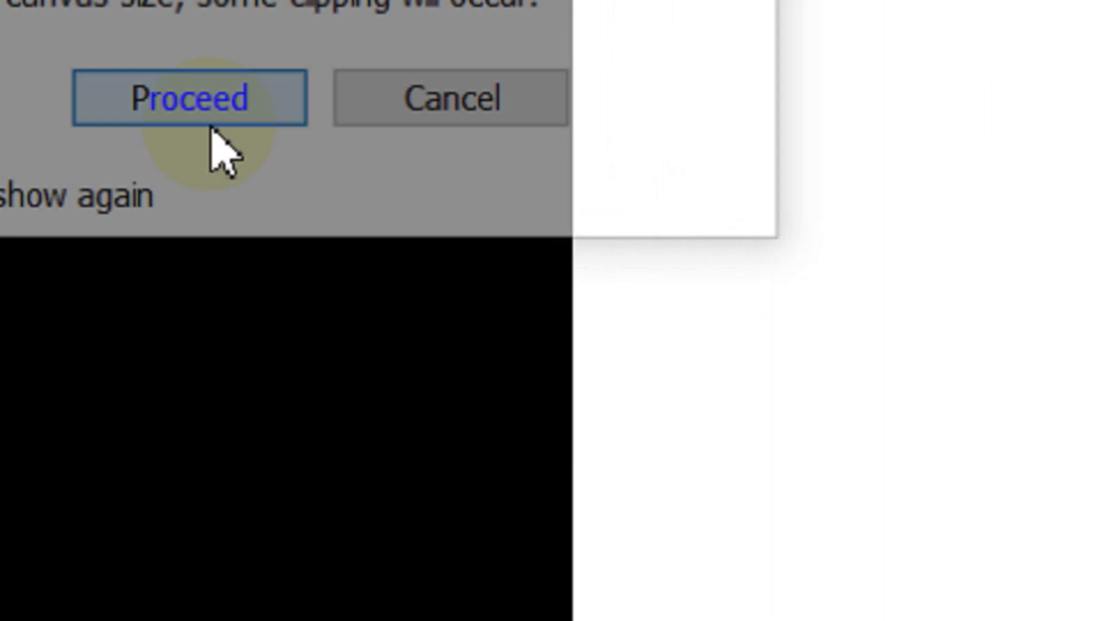
click(211, 123)
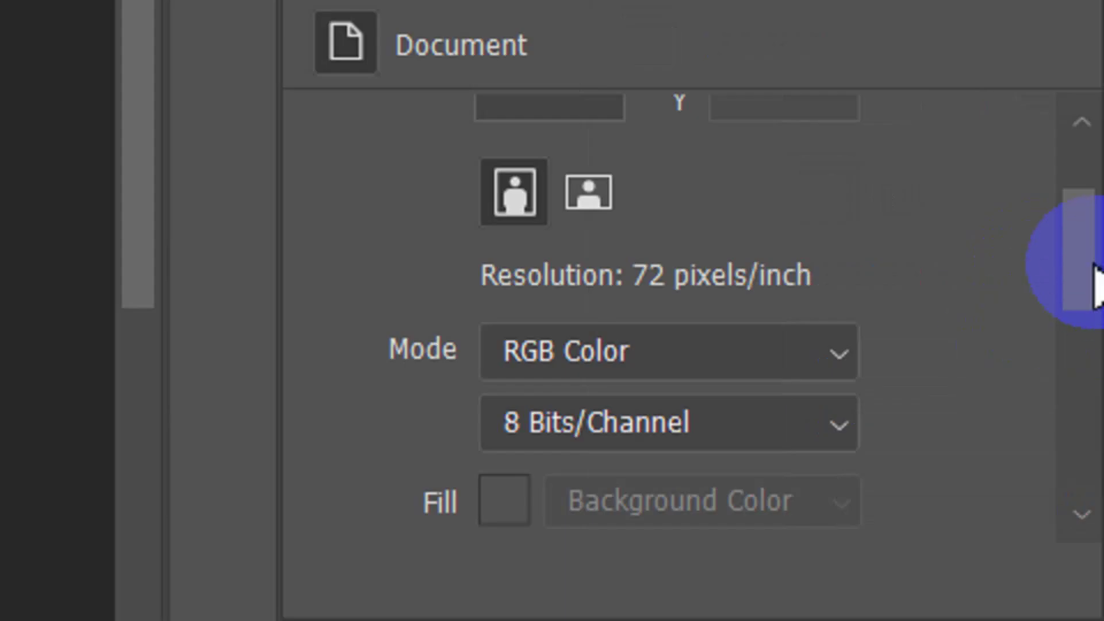
drag(1091, 259, 1095, 376)
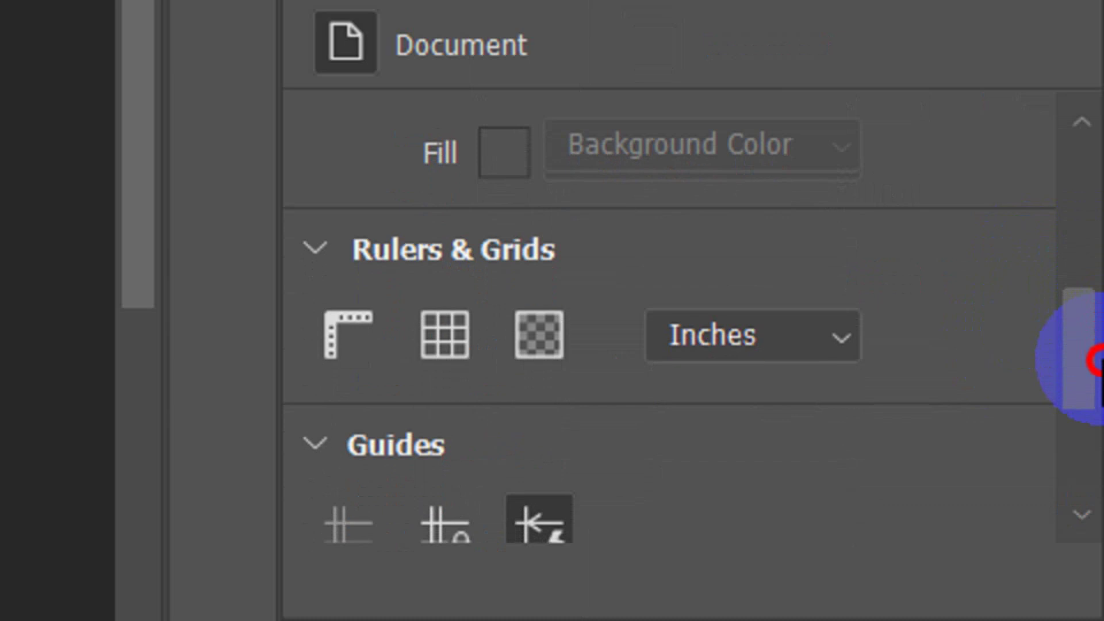
click(348, 250)
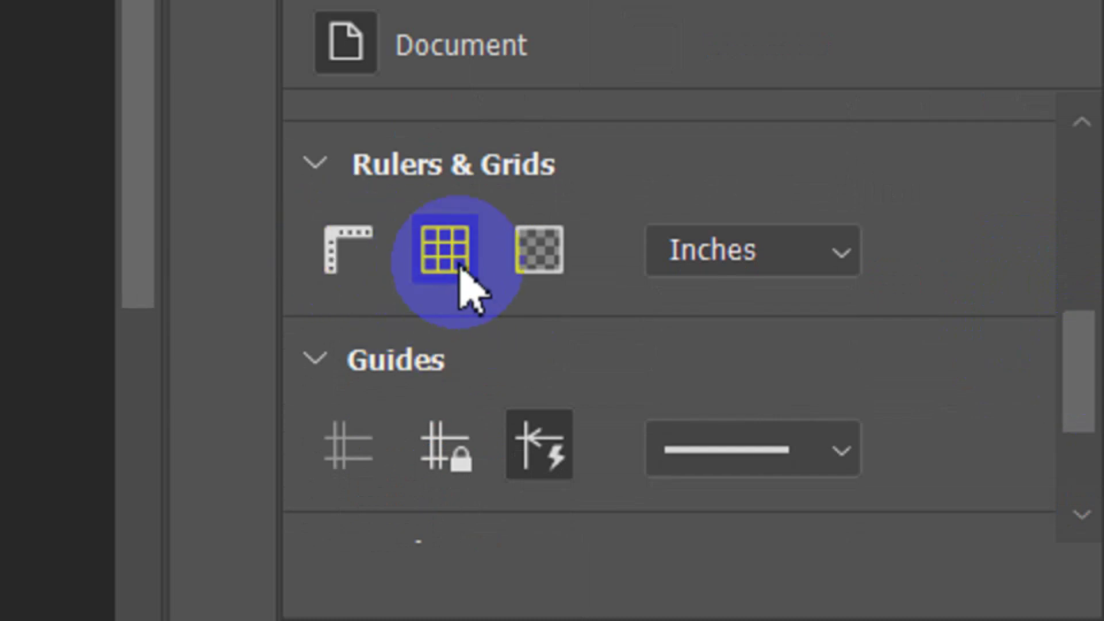
click(550, 263)
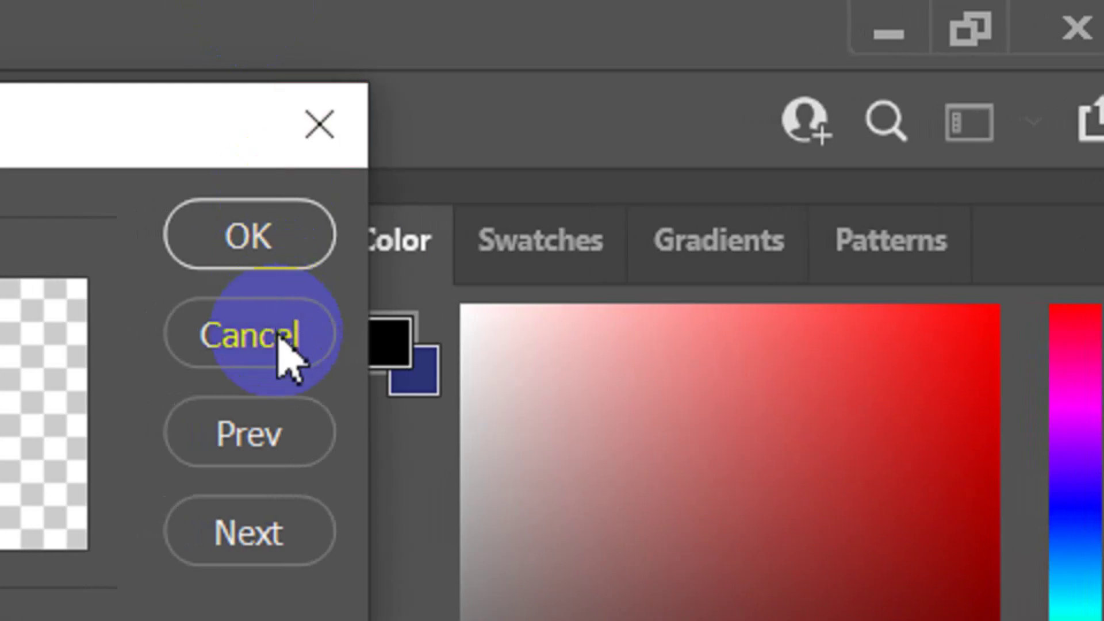
click(278, 338)
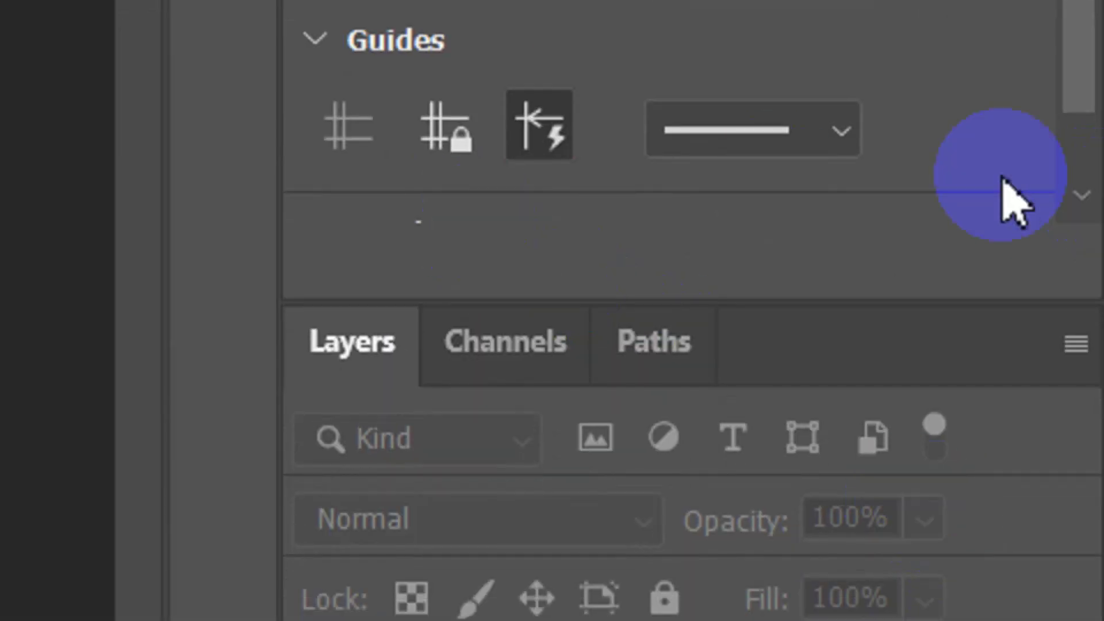
click(834, 156)
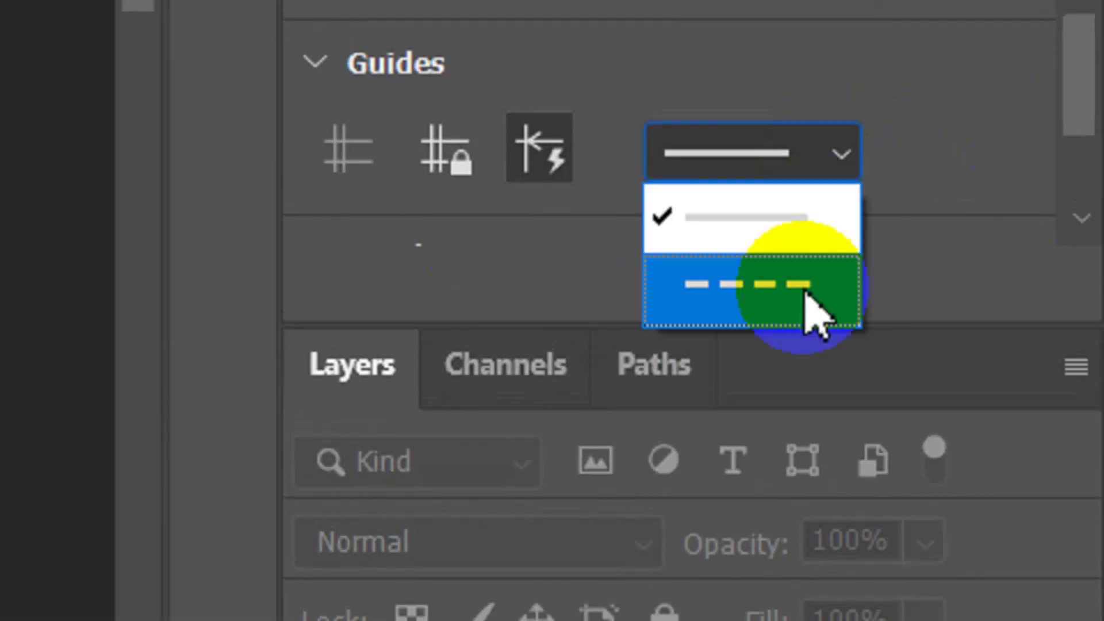
click(771, 285)
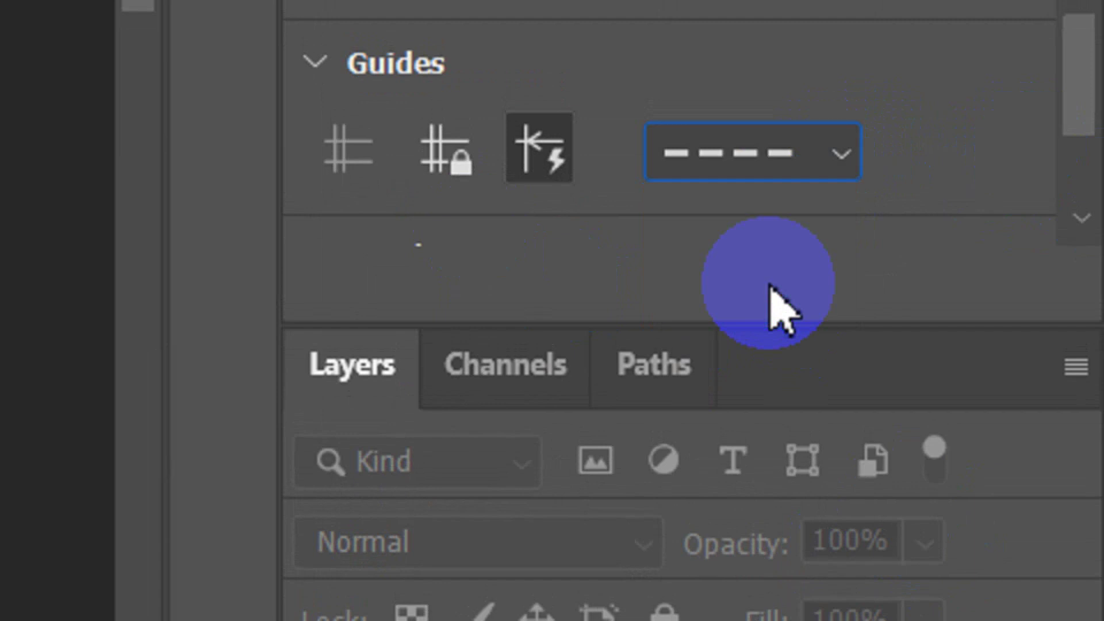
click(817, 182)
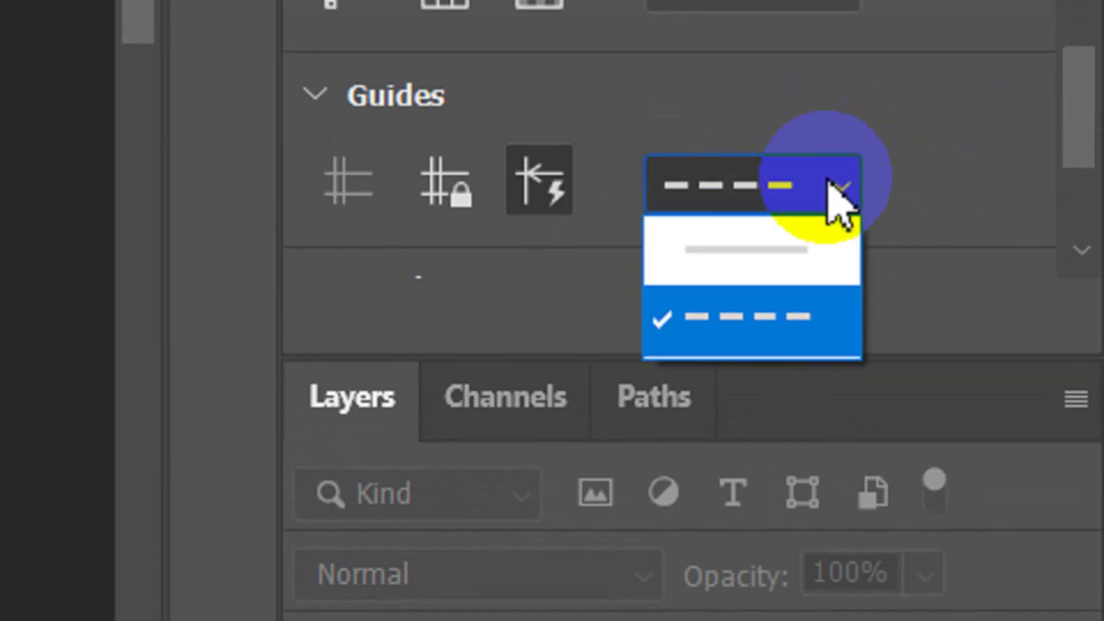
click(775, 262)
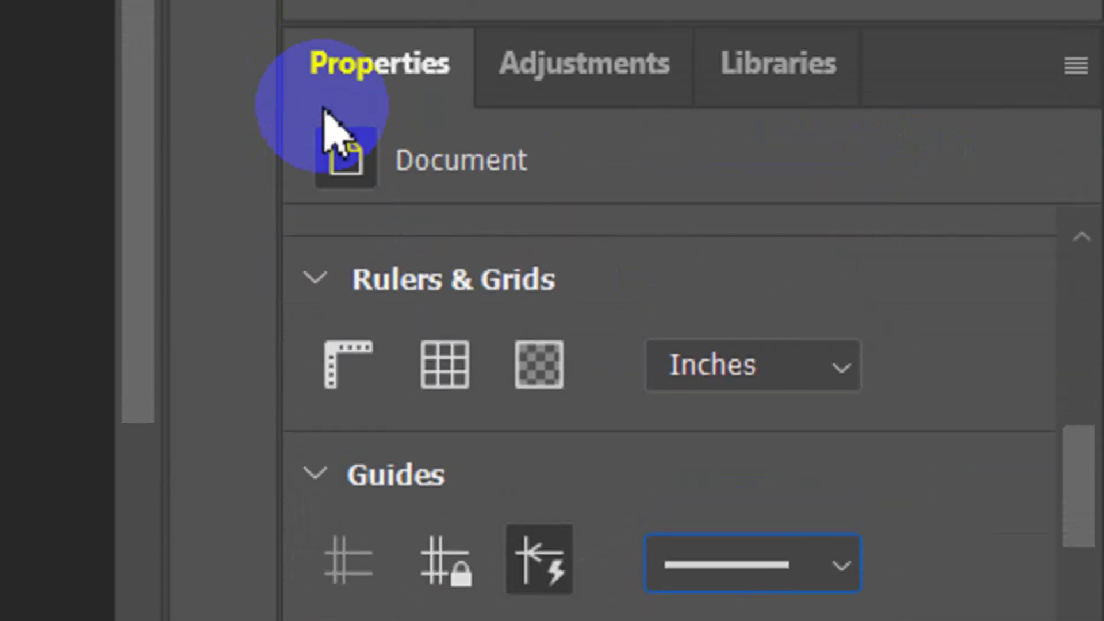
- Add a Curves adjustment layer and bend its RGB curve upward to brighten the image
click(612, 151)
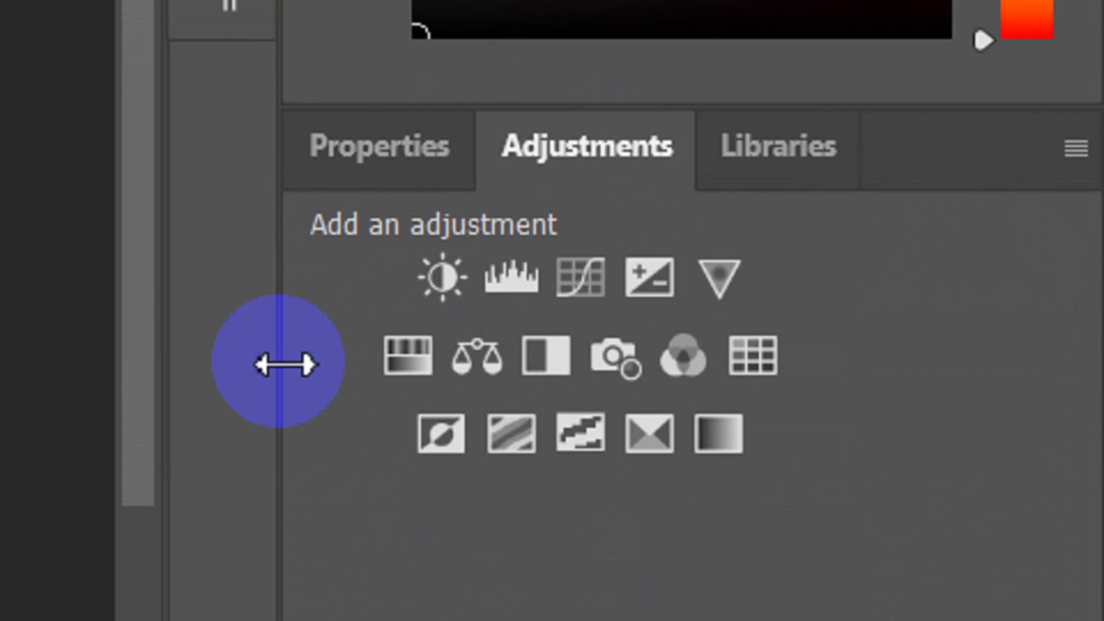
click(580, 279)
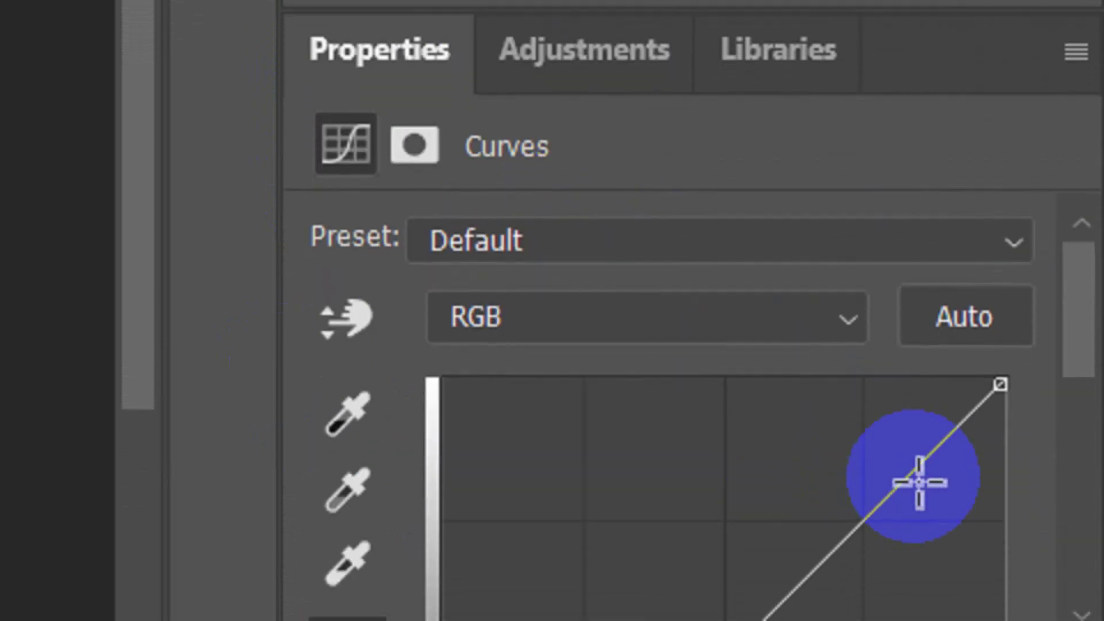
drag(918, 482, 833, 436)
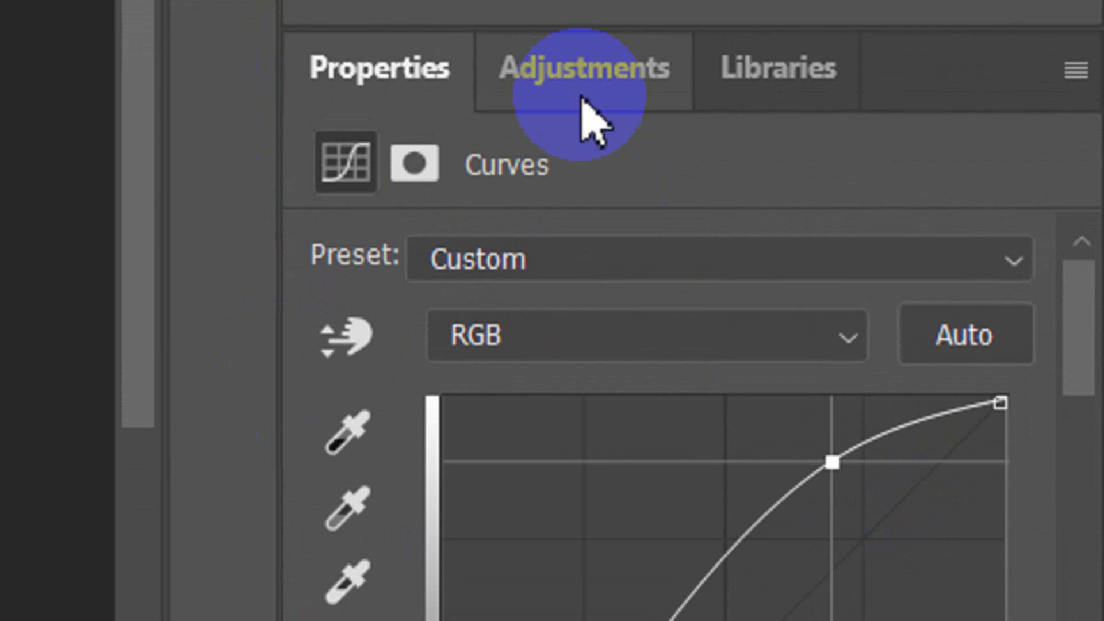
click(582, 99)
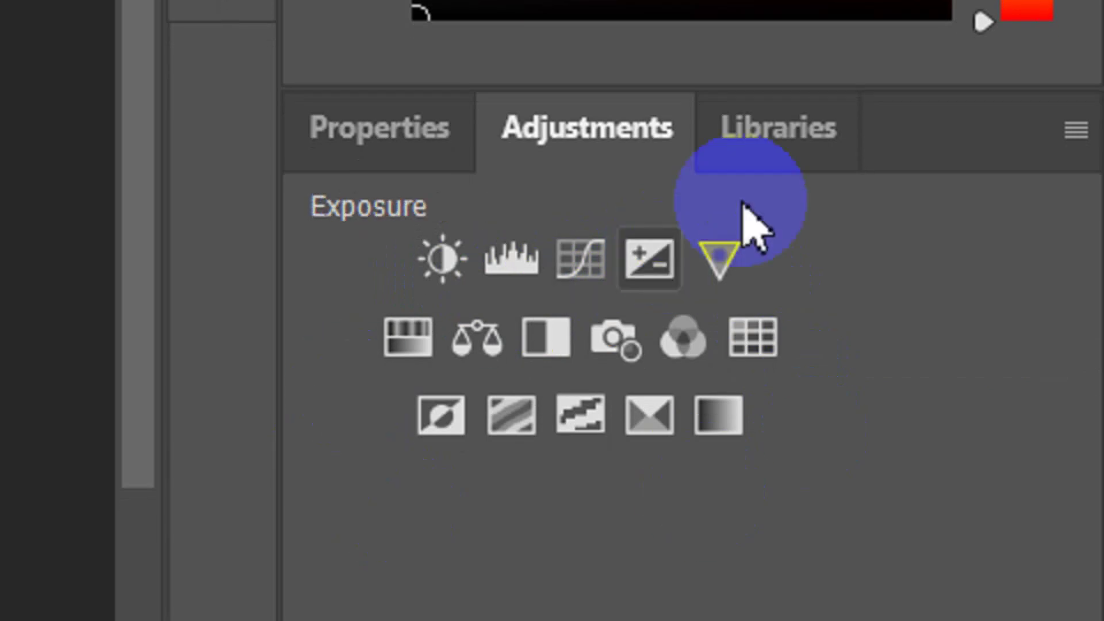
- Switch between the Libraries, Adjustments and Properties panels, ending on the Curves settings
right_click(775, 156)
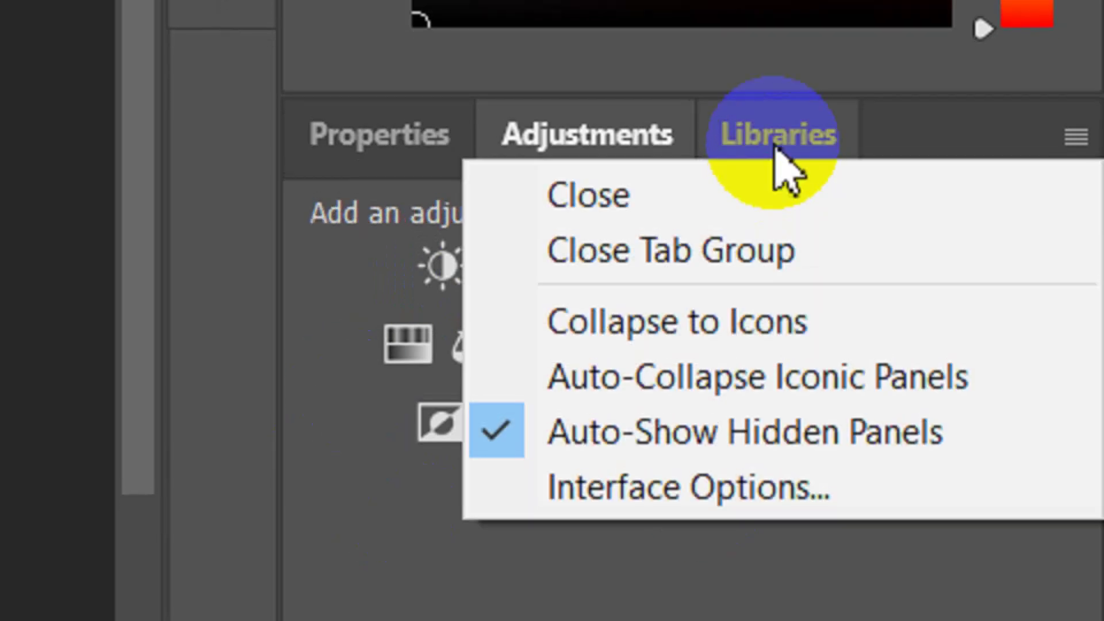
click(773, 142)
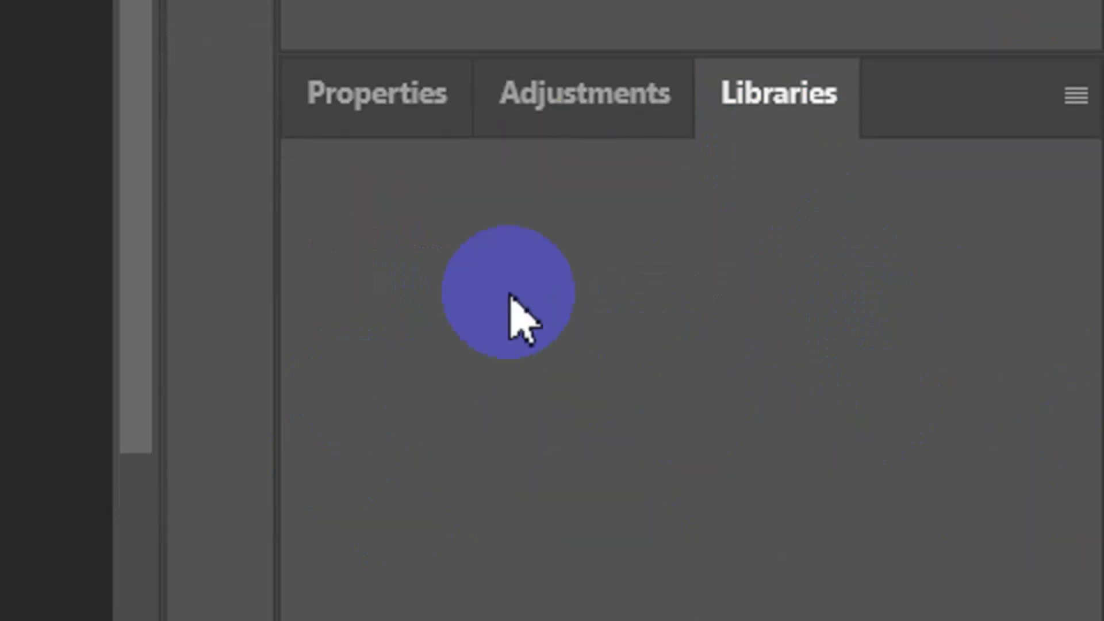
click(387, 167)
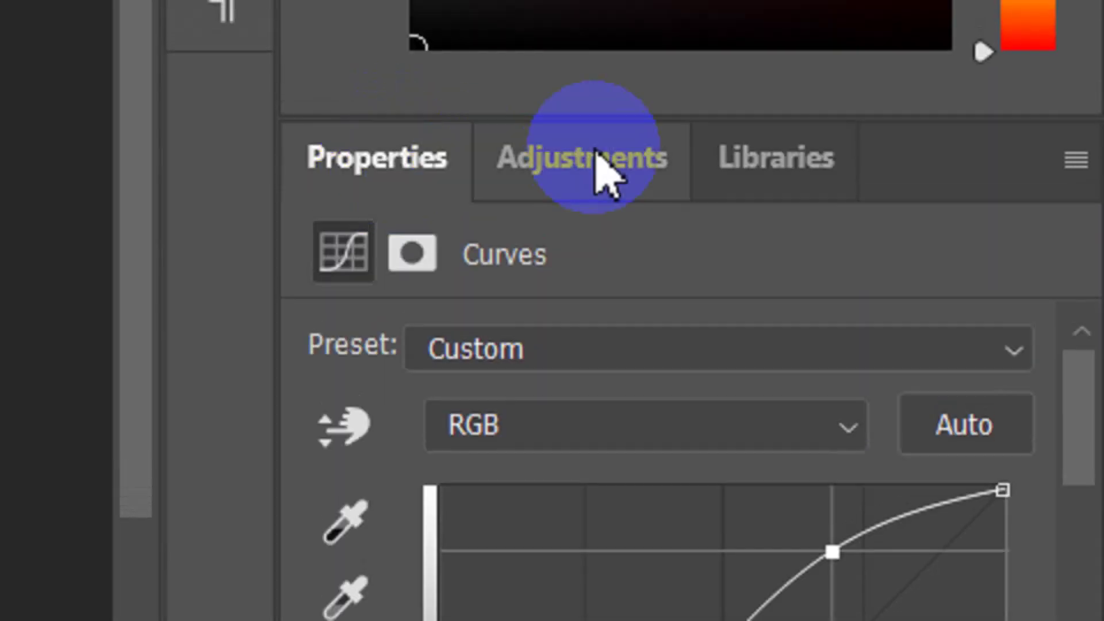
click(595, 164)
click(760, 172)
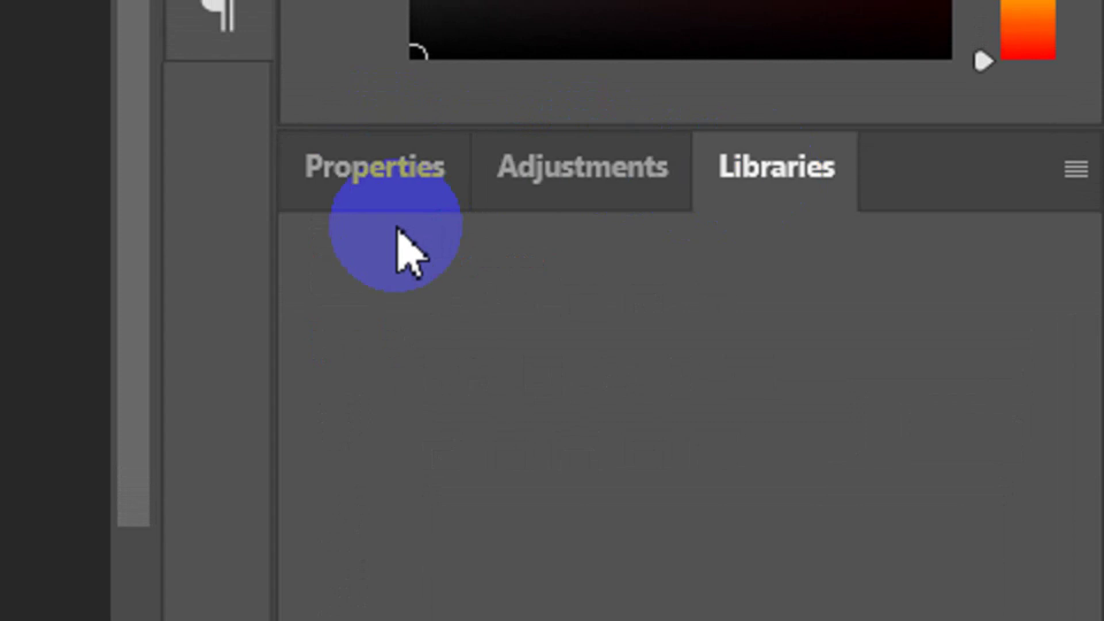
click(367, 195)
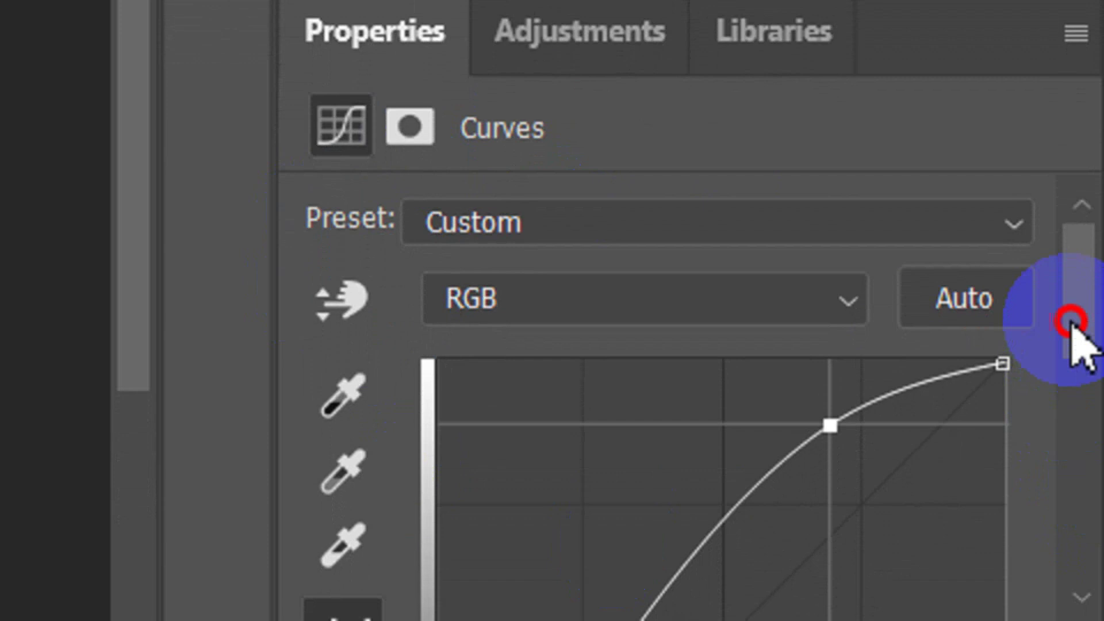
- Scroll the Curves settings down to the custom RGB curve graph
scroll(1071, 322, down, 3)
scroll(1071, 322, down, 3)
scroll(1073, 286, up, 2)
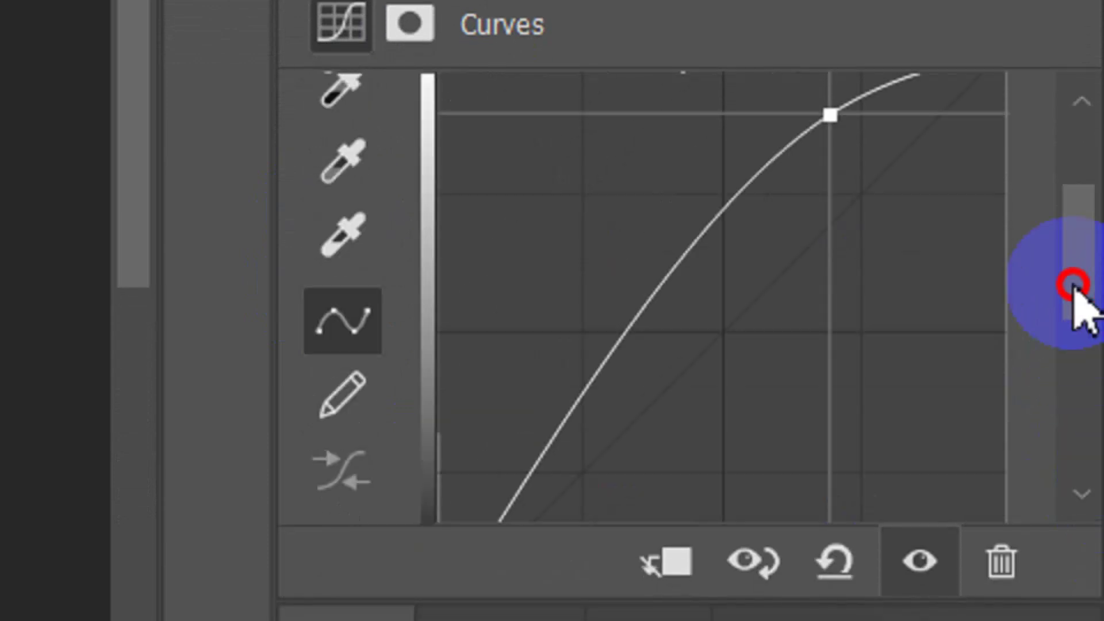
scroll(1072, 285, up, 3)
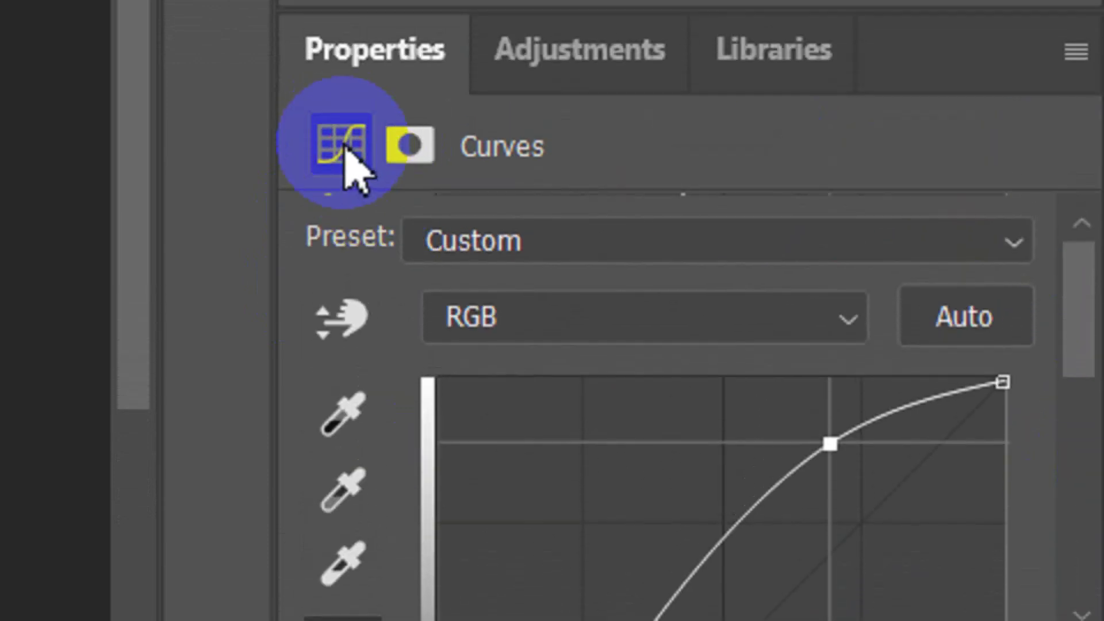
click(540, 173)
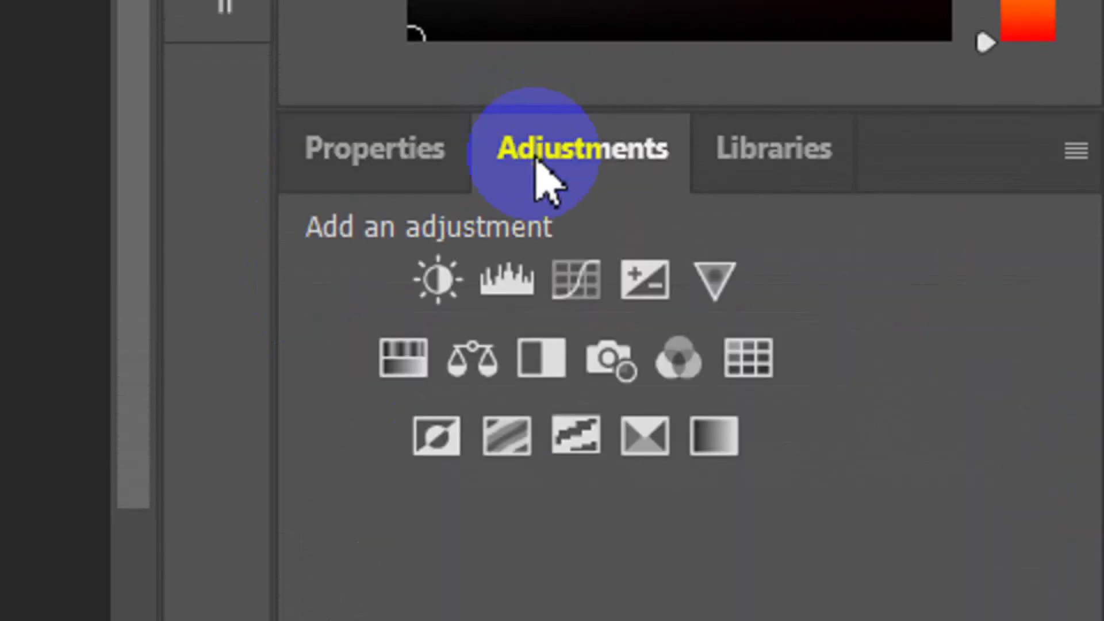
click(363, 166)
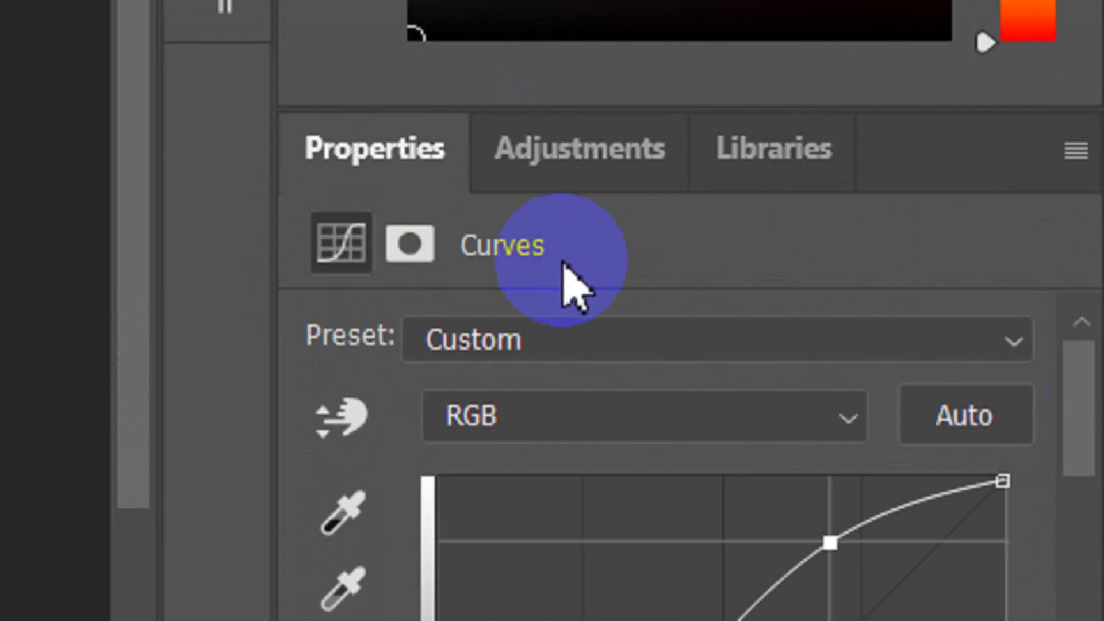
drag(1095, 402, 1095, 506)
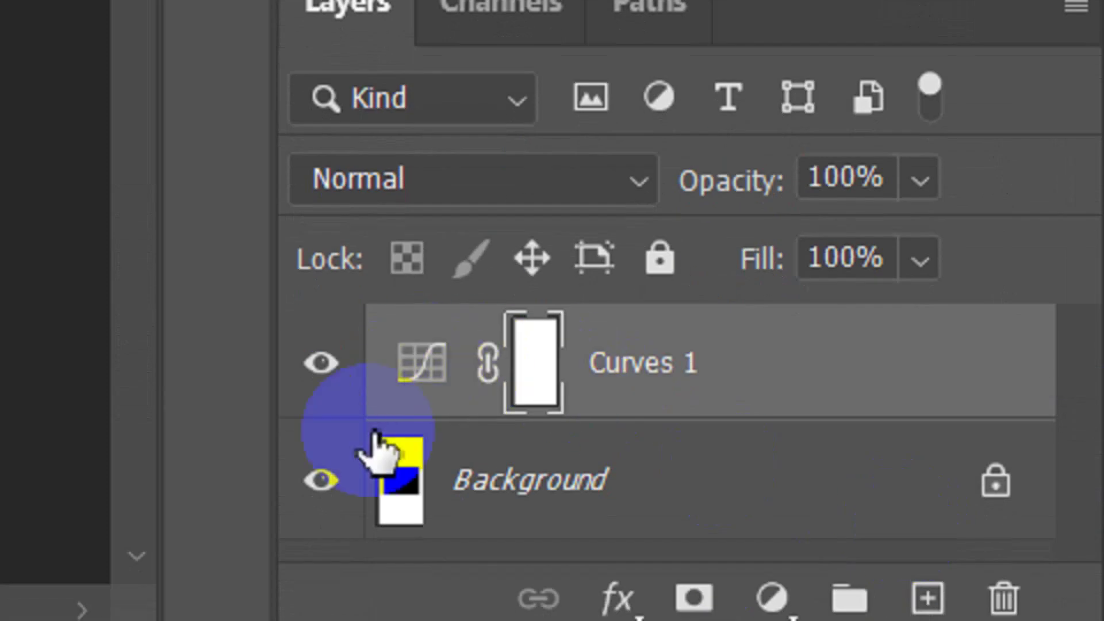
- Select the Background layer and view its Remove Background and Select Subject quick actions
click(440, 477)
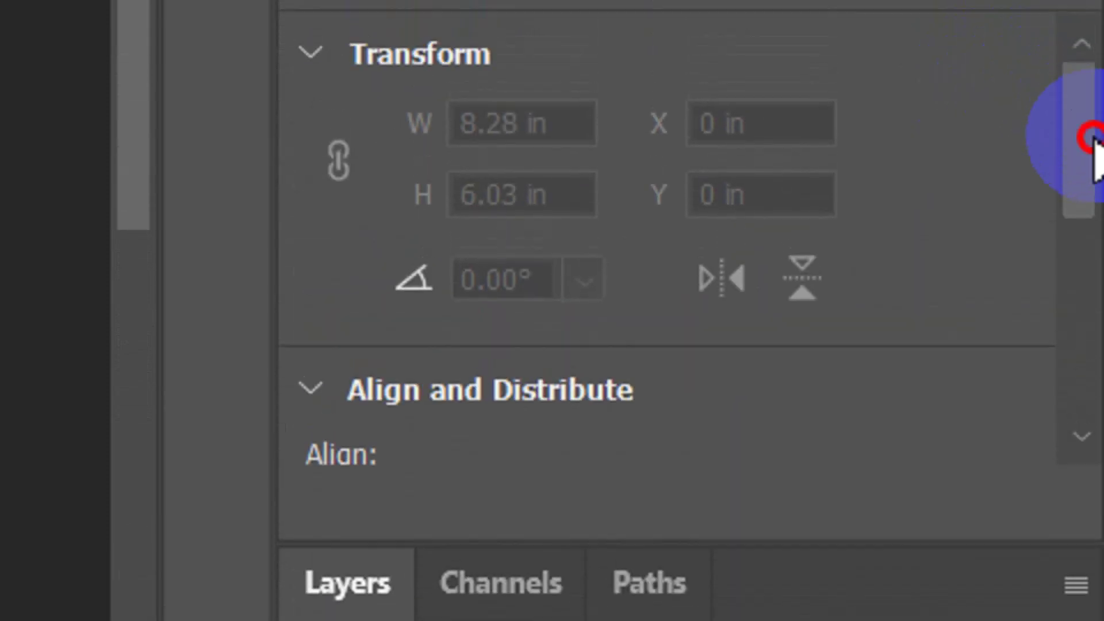
drag(1096, 136, 1095, 347)
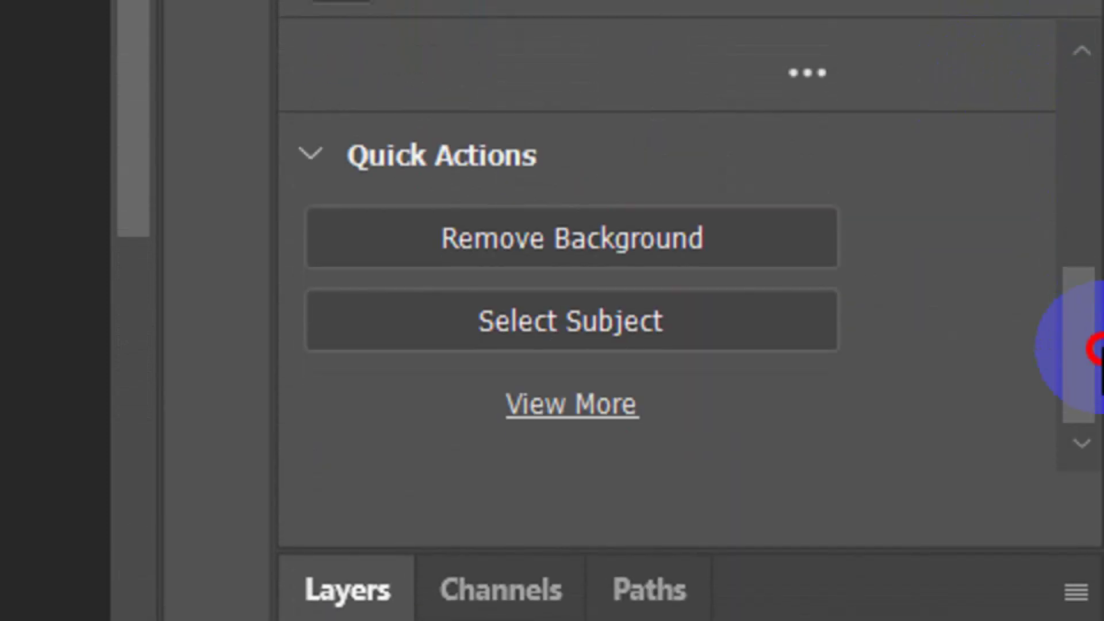